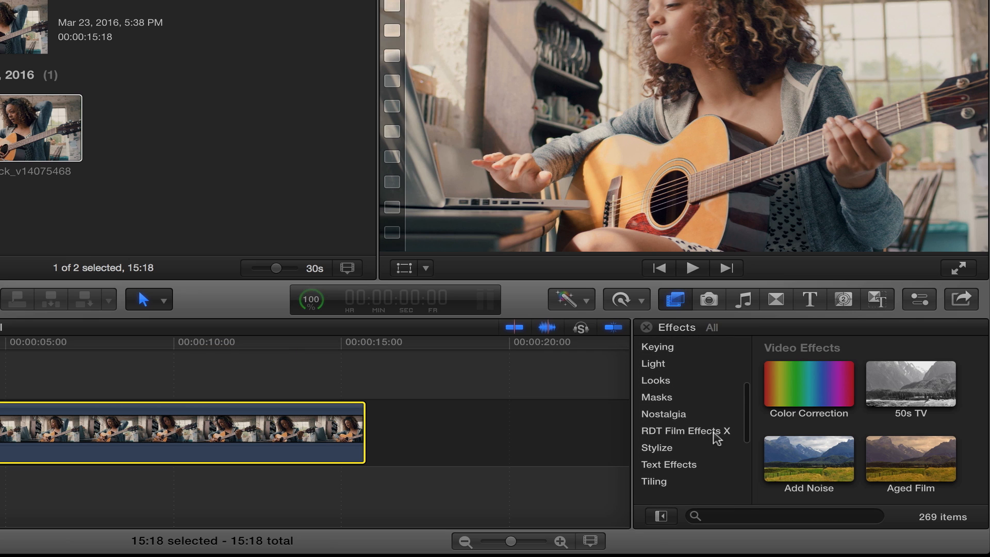
# Browse the RDT Film Effects X category from the first effects to the last and back.
pyautogui.click(690, 431)
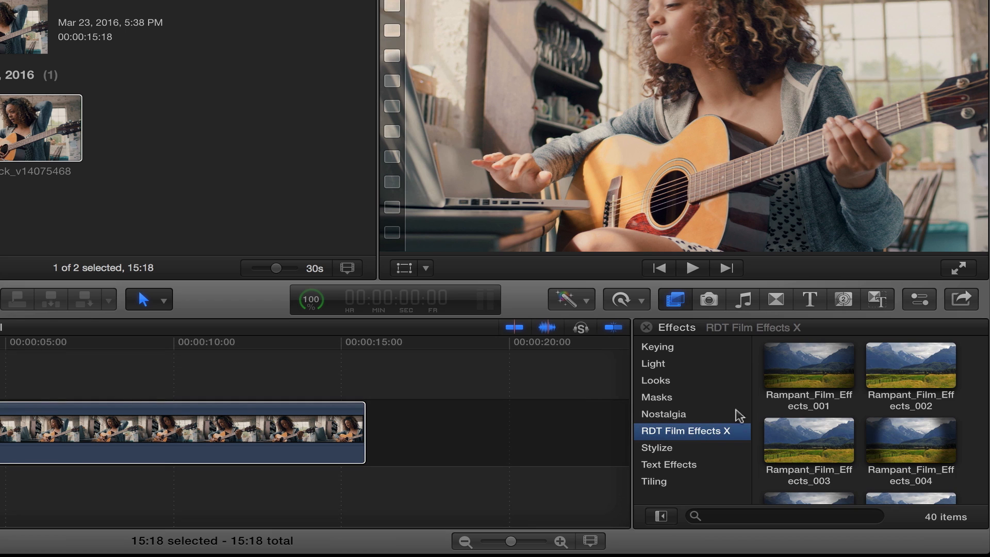
pyautogui.scroll(-15, 863, 404)
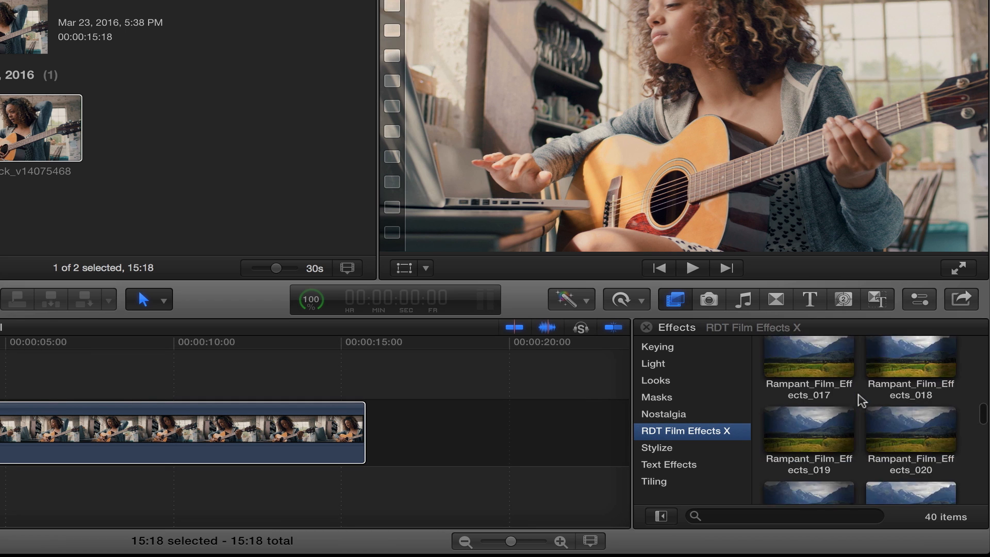
pyautogui.scroll(-10, 863, 400)
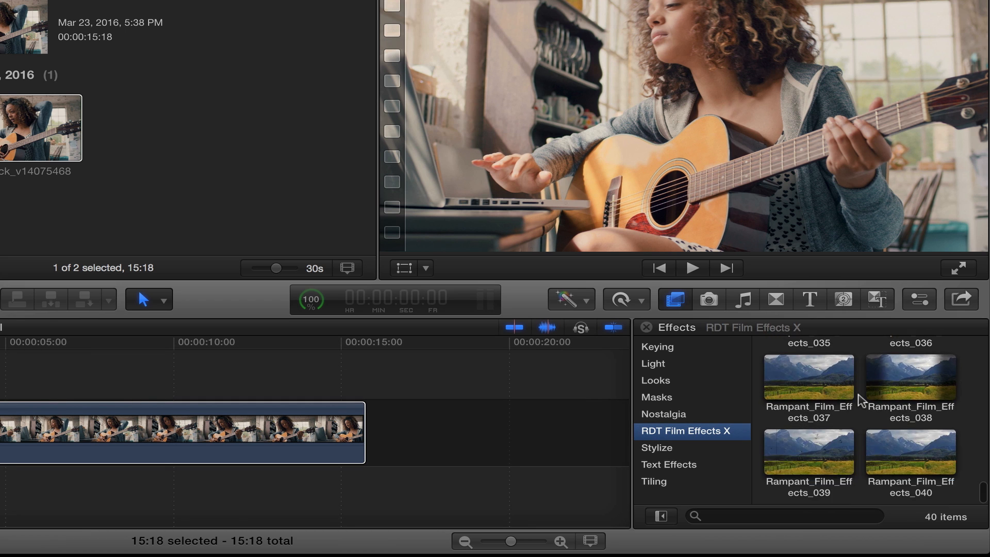
pyautogui.scroll(20, 862, 401)
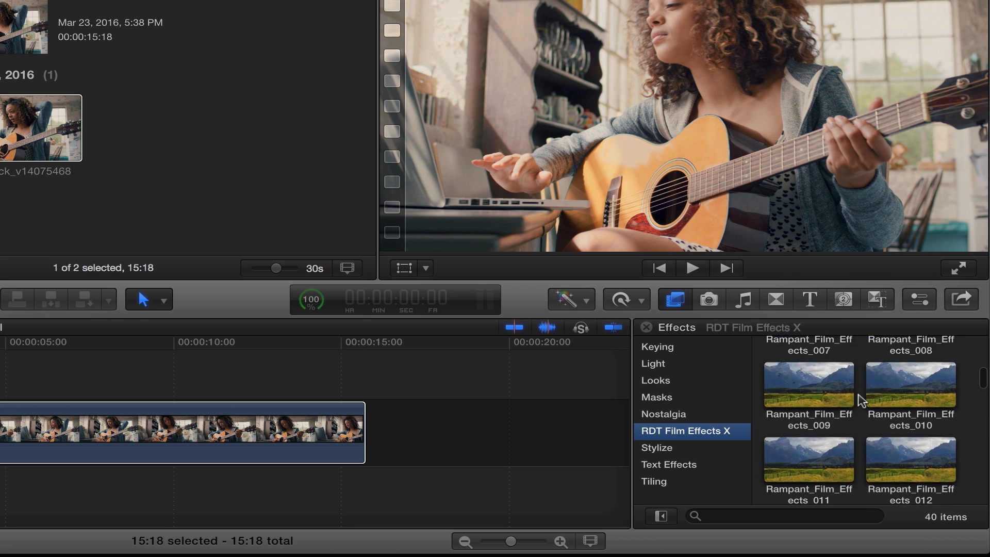
pyautogui.scroll(3, 862, 401)
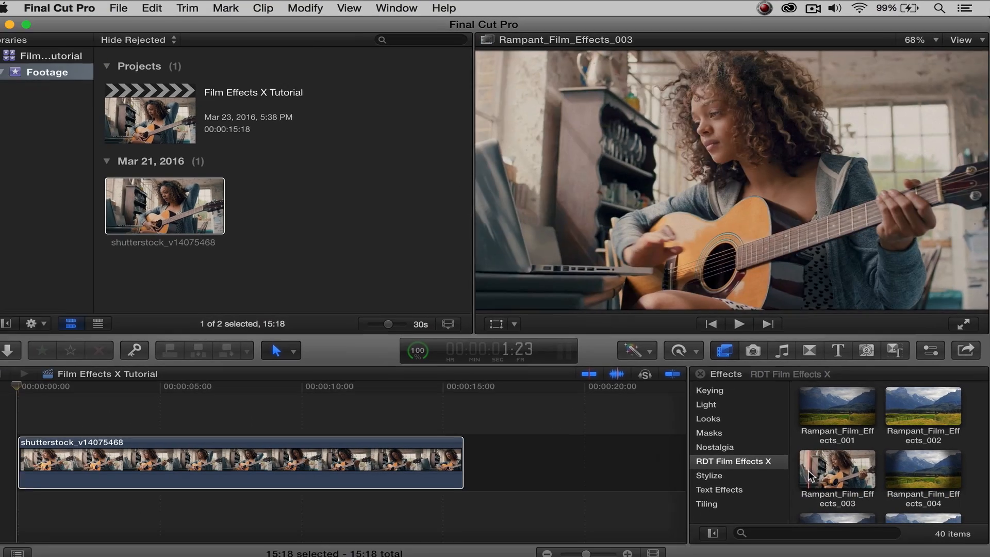
# Preview Rampant_Film_Effects_001 from the effects browser on the selected clip by playing it back.
pyautogui.click(804, 410)
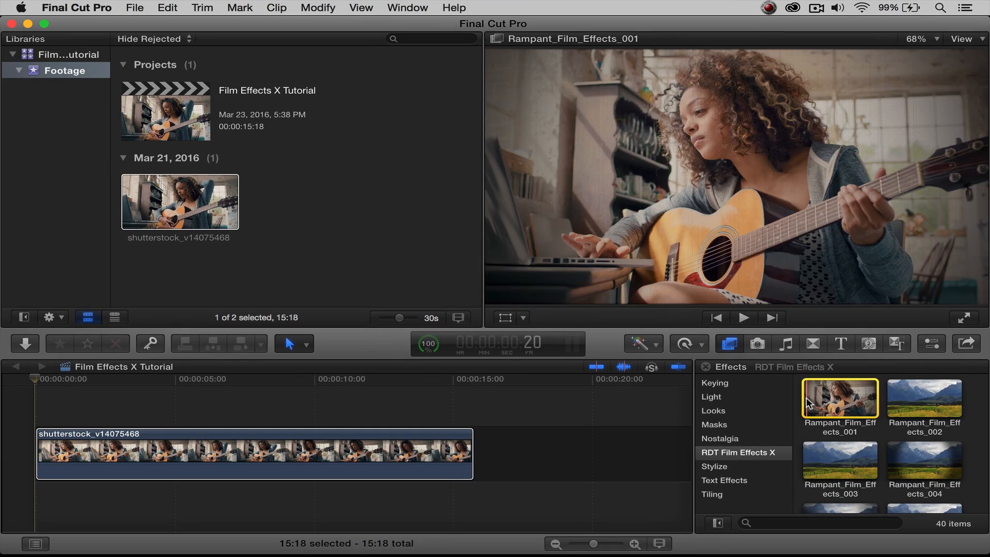
pyautogui.press('space')
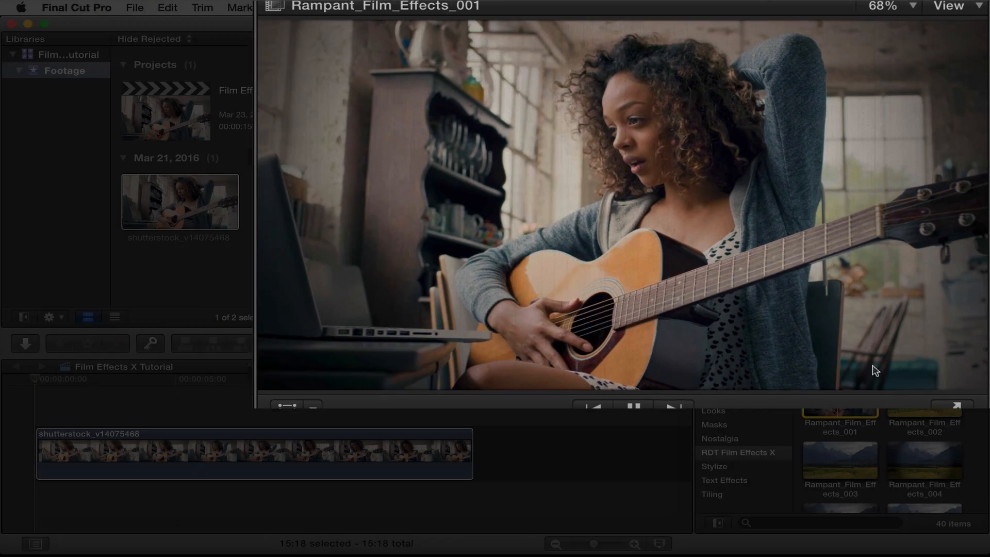
pyautogui.press('space')
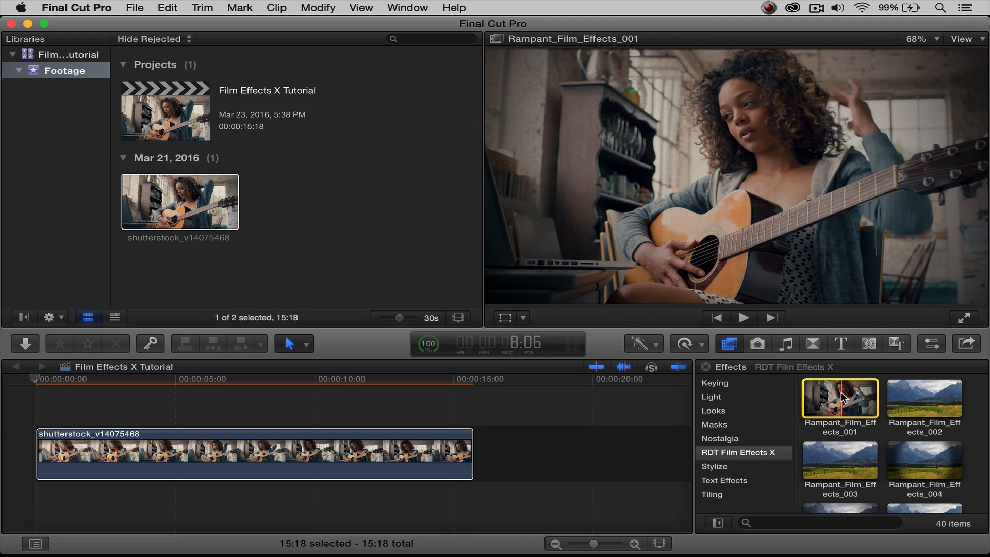
# Apply Rampant_Film_Effects_001 to the shutterstock_v14075468 clip in the timeline and return the playhead to the project start.
pyautogui.moveTo(219, 381); pyautogui.dragTo(203, 400)
pyautogui.press('super+z')
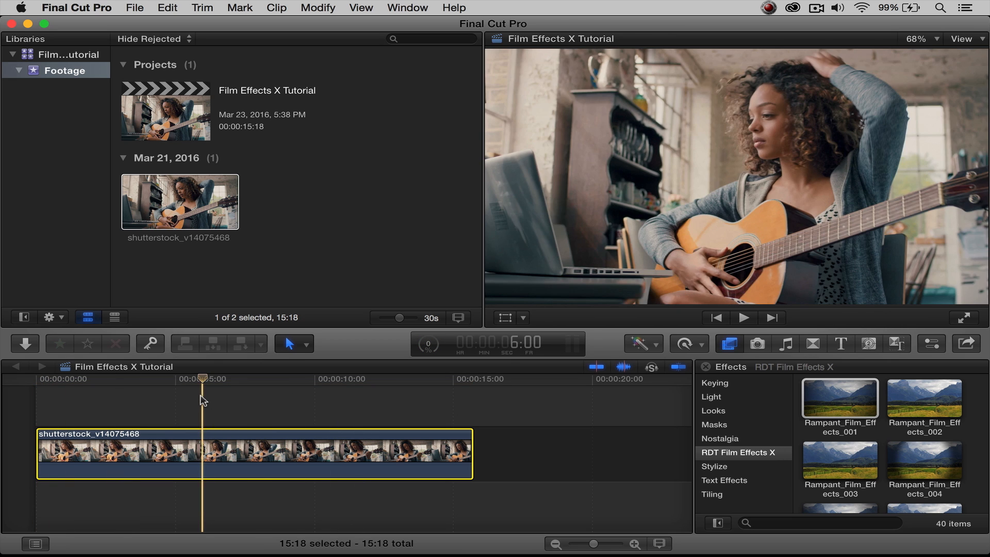
pyautogui.moveTo(800, 407); pyautogui.dragTo(371, 455)
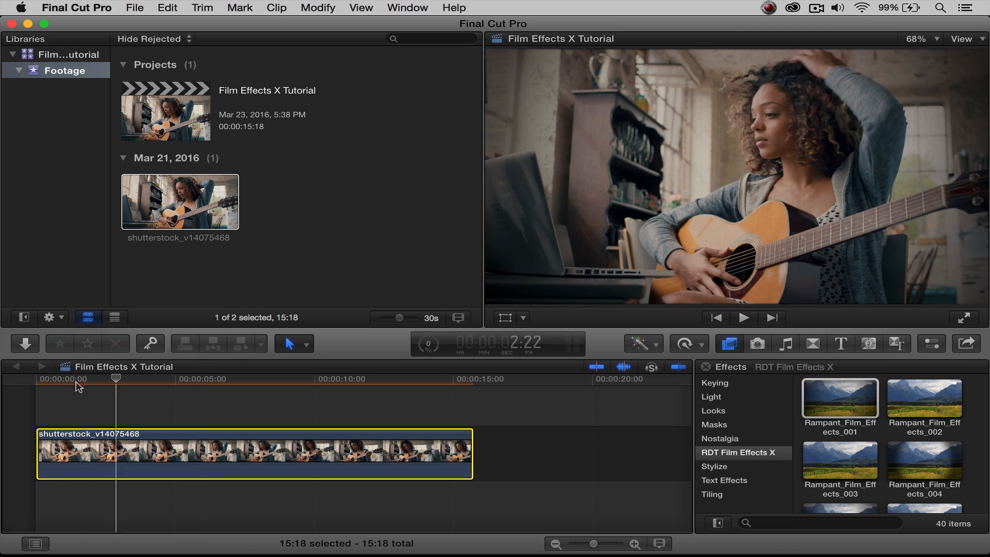
pyautogui.press('Home')
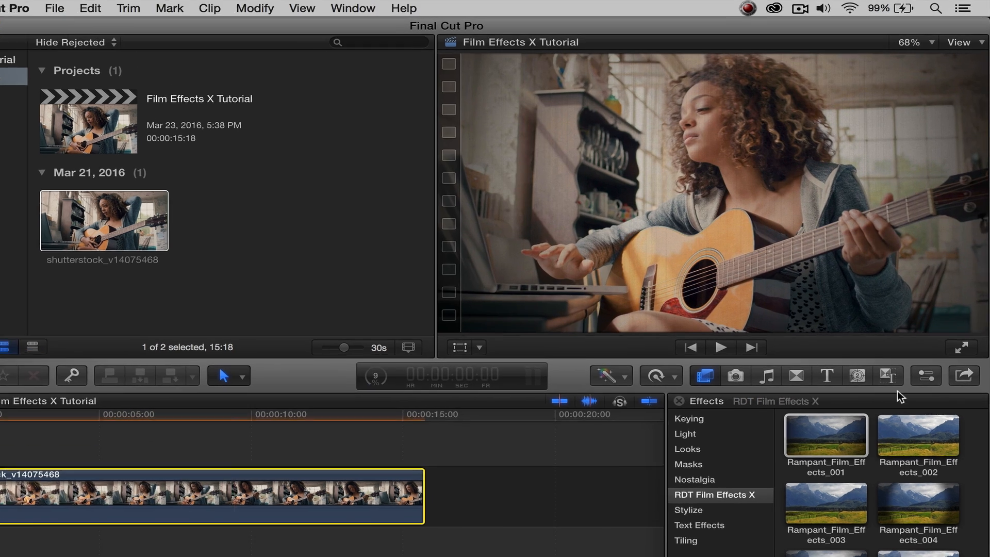
# Show the inspector, hide the effects browser, and look through the clip's effect settings, collapsing and expanding the Effects section.
pyautogui.click(926, 376)
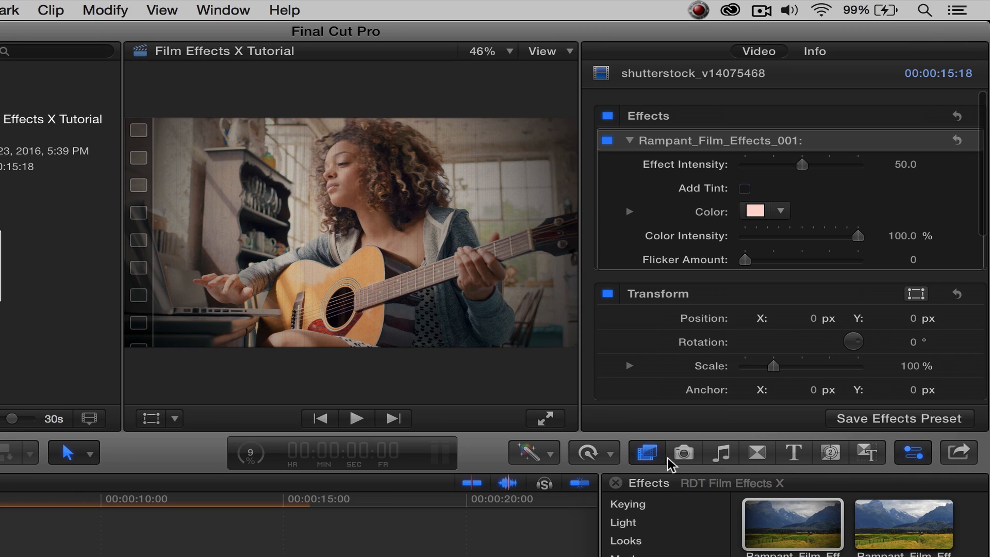
pyautogui.click(647, 454)
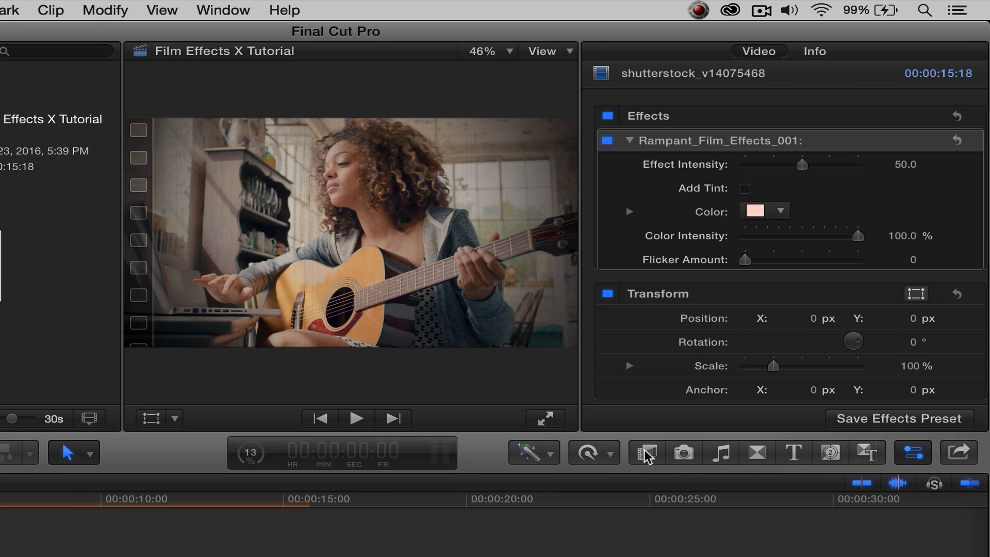
pyautogui.scroll(-10, 728, 229)
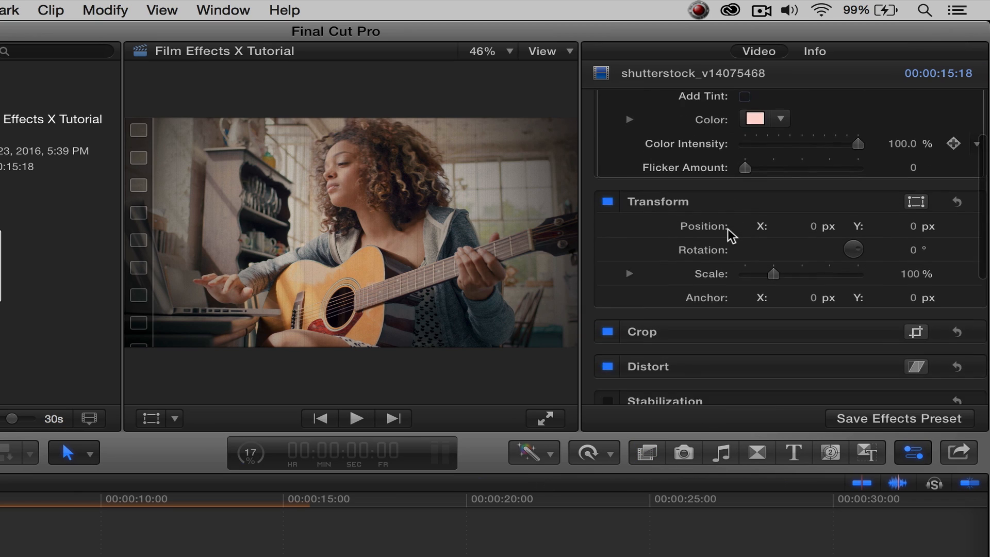
pyautogui.scroll(5, 726, 228)
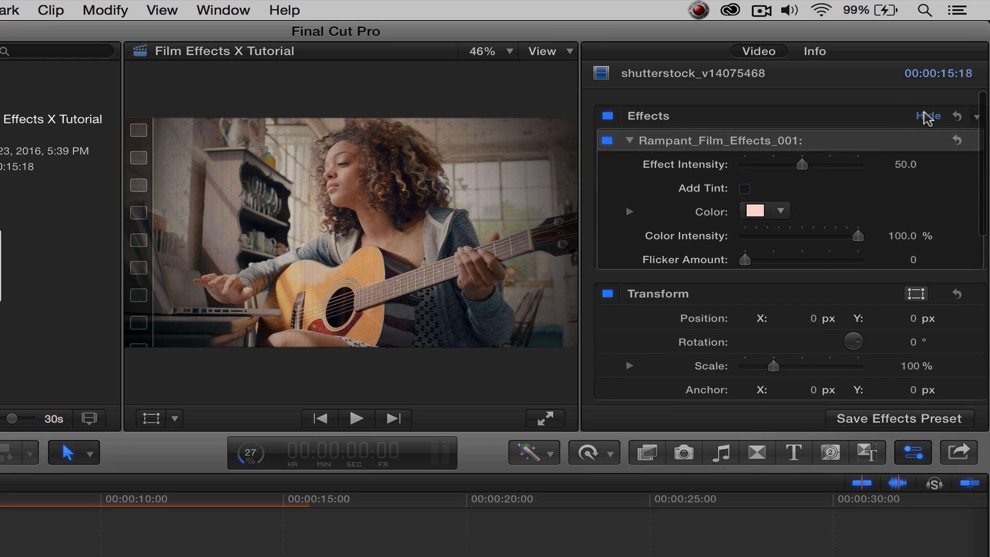
pyautogui.click(927, 117)
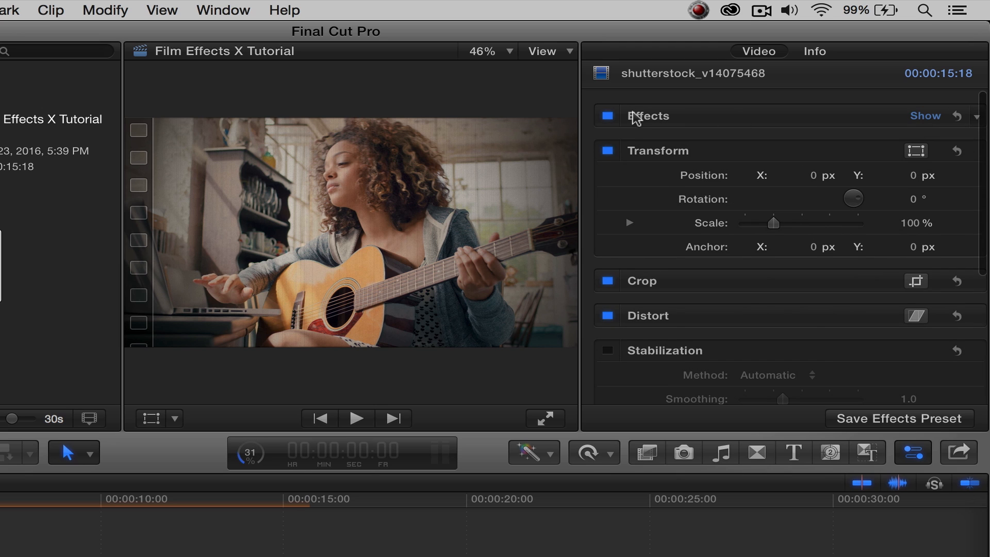
pyautogui.click(926, 117)
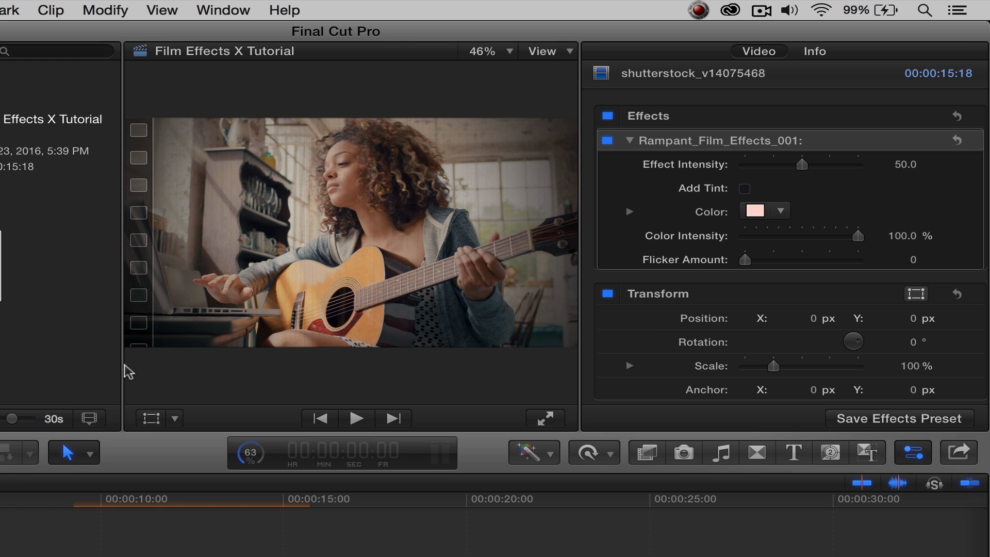
# Enlarge the viewer area in width and height and show the timeline project in it.
pyautogui.moveTo(121, 369); pyautogui.dragTo(97, 369)
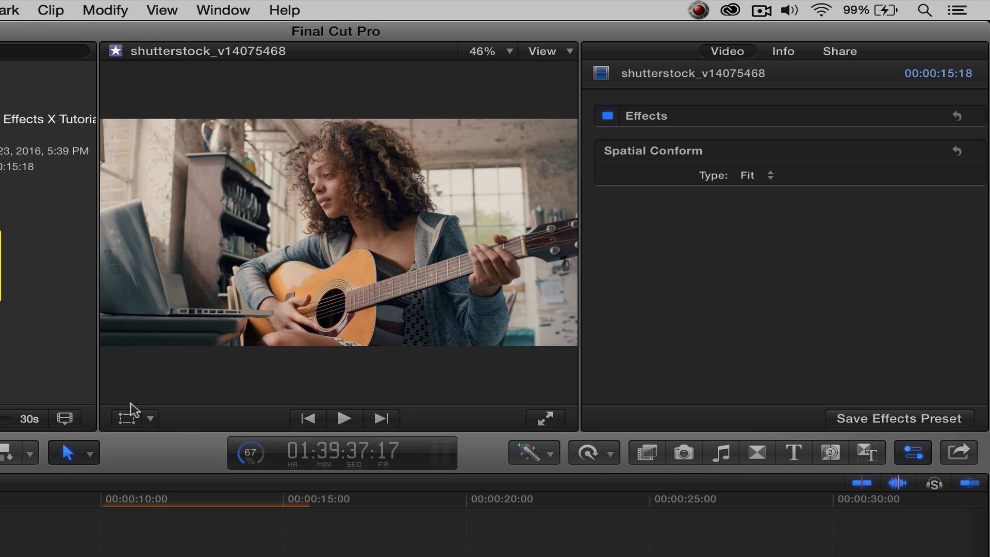
pyautogui.moveTo(179, 433); pyautogui.dragTo(176, 498)
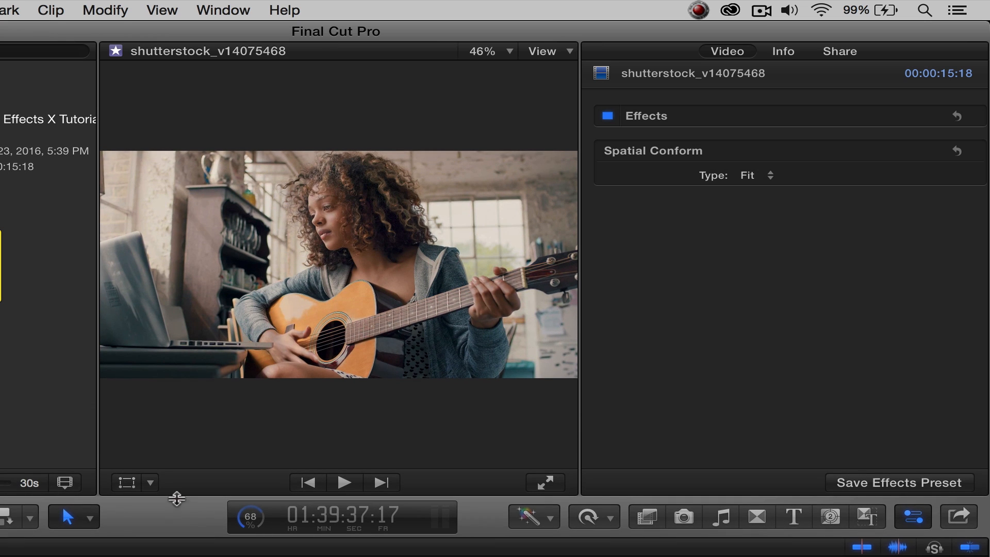
pyautogui.click(206, 554)
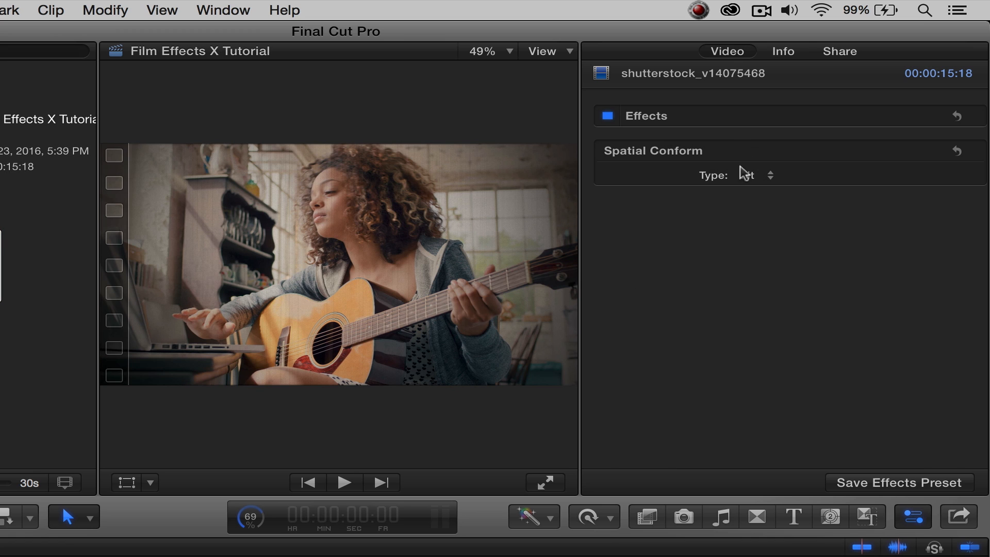
# Set the film effect's Effect Intensity to 74.45 and play the clip to check the look.
pyautogui.moveTo(798, 164); pyautogui.dragTo(830, 175)
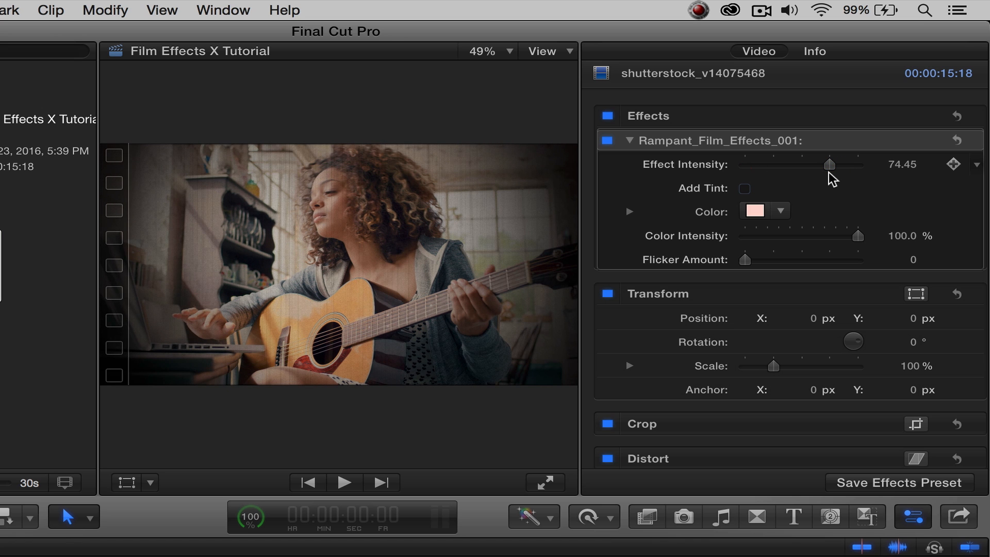
pyautogui.press('space')
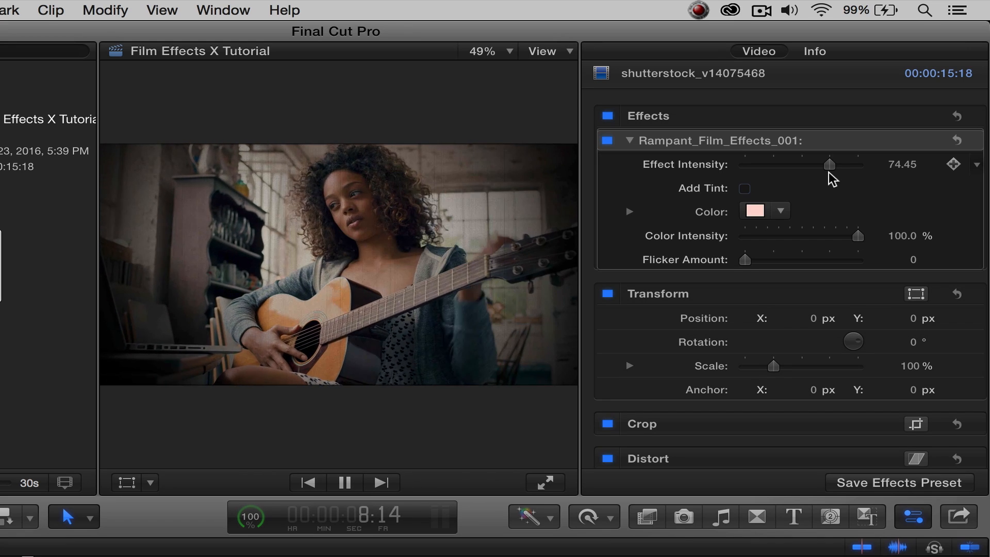
pyautogui.press('space')
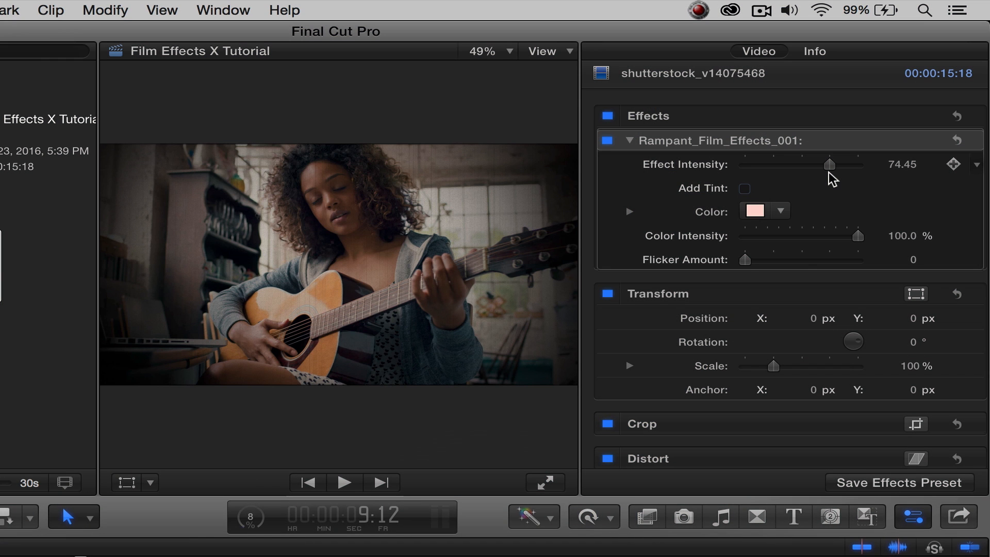
# Enable Add Tint on the film effect and choose a dark golden-brown tint color.
pyautogui.click(745, 189)
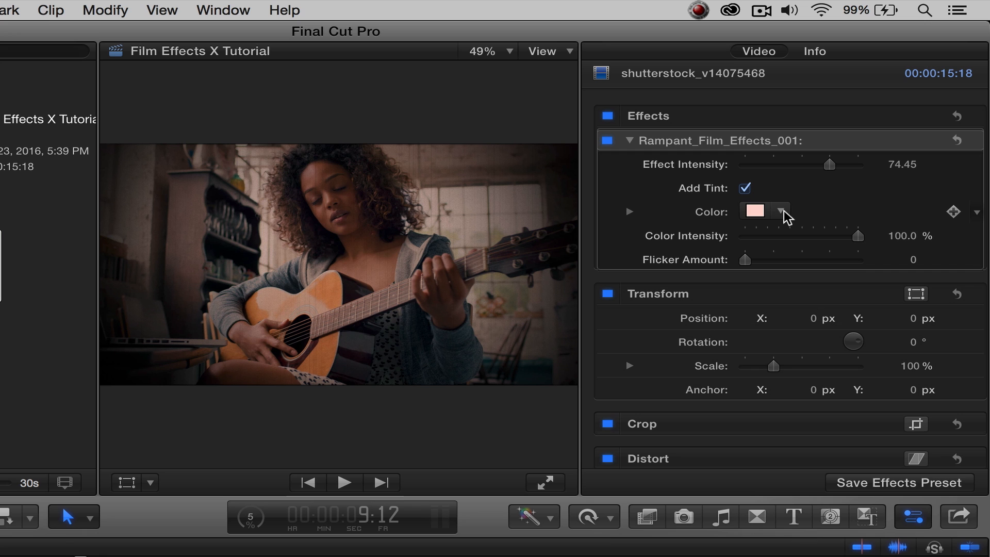
pyautogui.click(782, 211)
pyautogui.click(772, 260)
pyautogui.moveTo(772, 260); pyautogui.dragTo(888, 253)
pyautogui.click(891, 251)
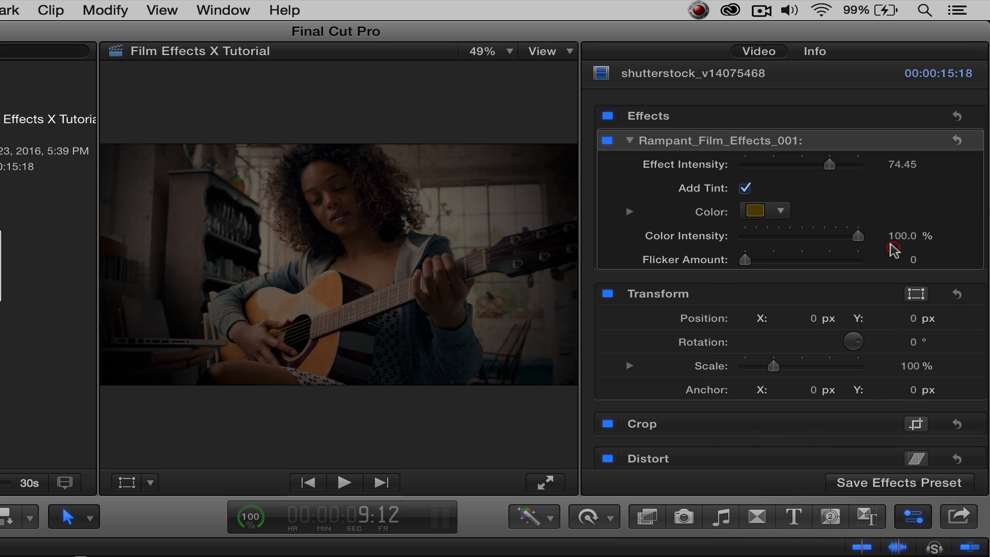
# Toggle the tint off and on to compare the clip with and without it, leaving it enabled.
pyautogui.click(745, 189)
pyautogui.click(744, 187)
pyautogui.click(744, 188)
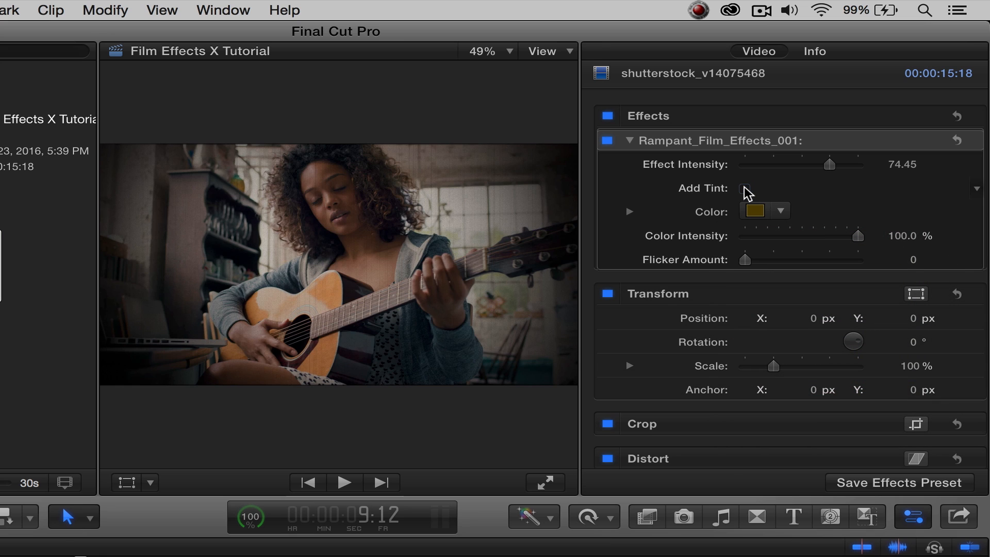
pyautogui.click(745, 189)
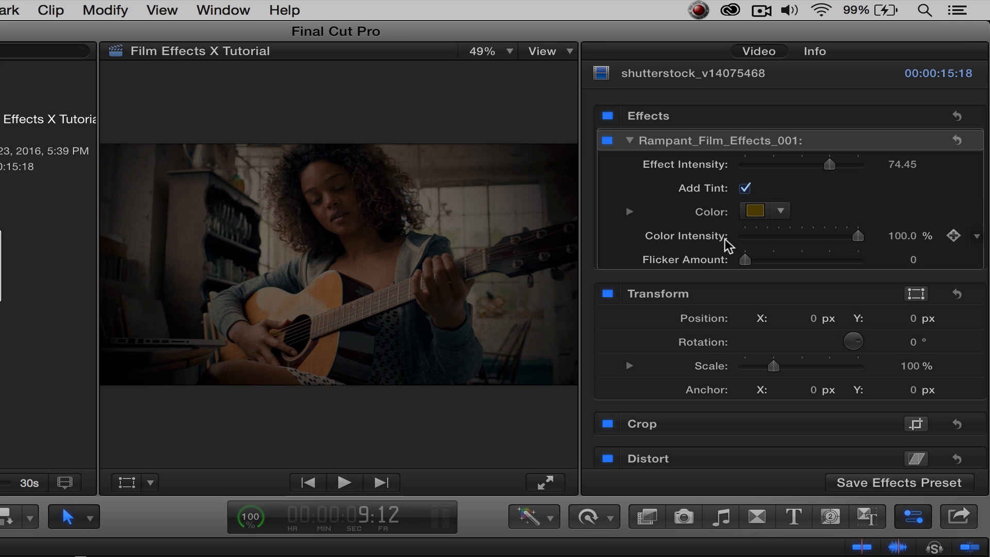
# Set the tint's Color Intensity to 50% and play the clip to check it.
pyautogui.moveTo(860, 236); pyautogui.dragTo(808, 244)
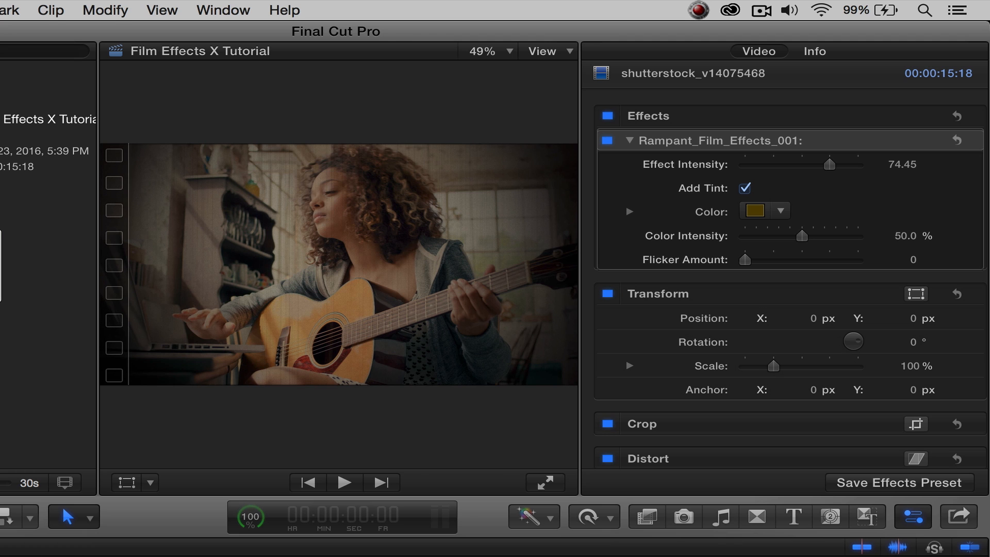
pyautogui.press('space')
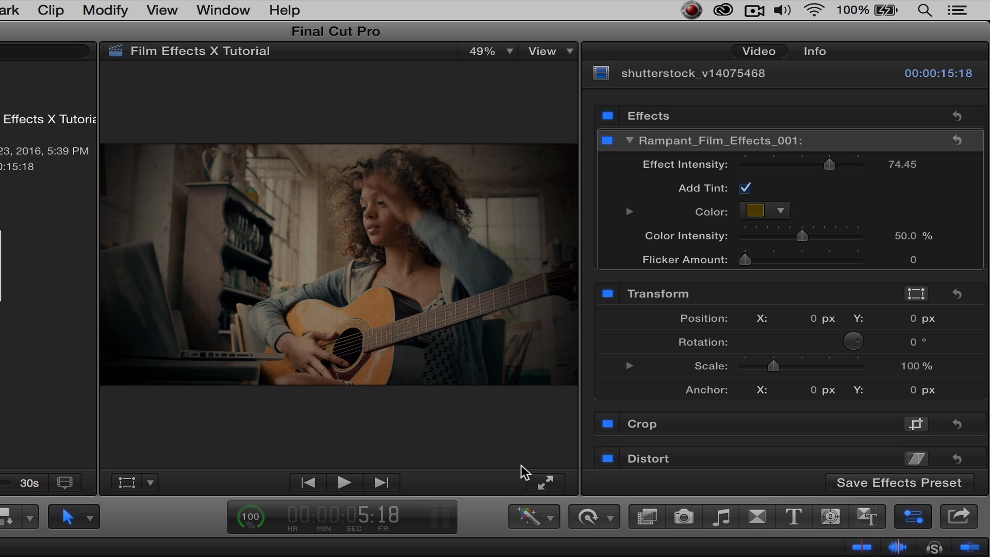
# Try Flicker Amount values of 0.34 and 2.5 on the film effect during playback.
pyautogui.moveTo(745, 258); pyautogui.dragTo(760, 263)
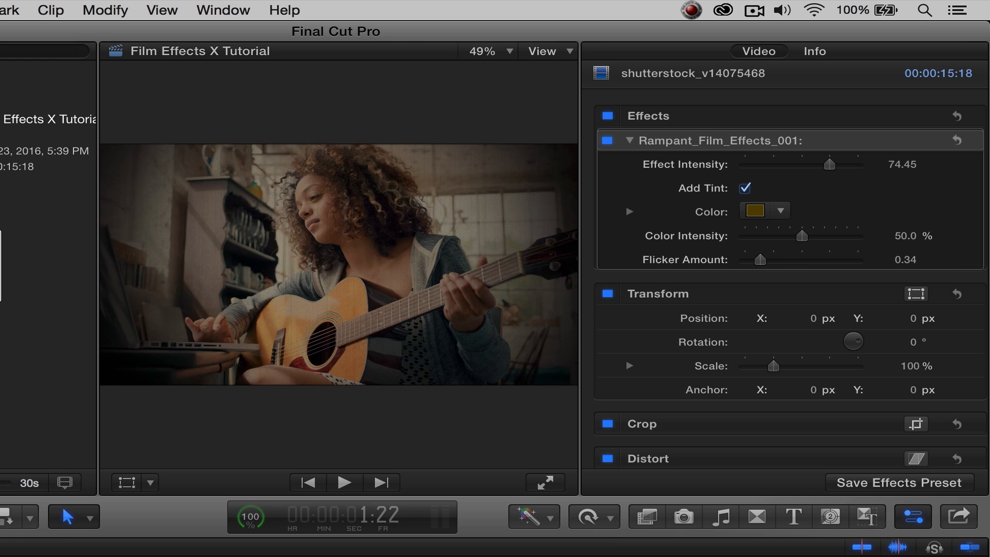
pyautogui.press('space')
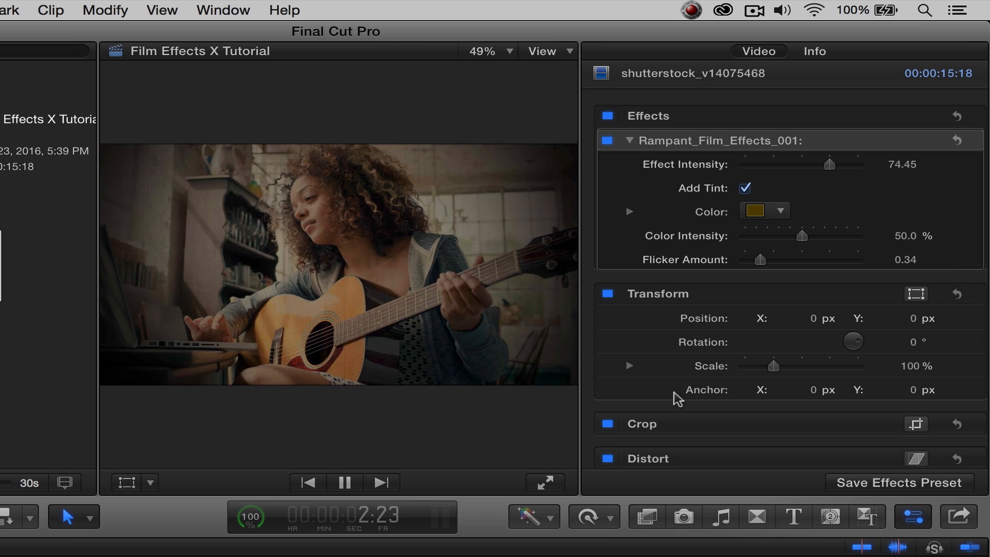
pyautogui.moveTo(874, 256); pyautogui.dragTo(890, 261)
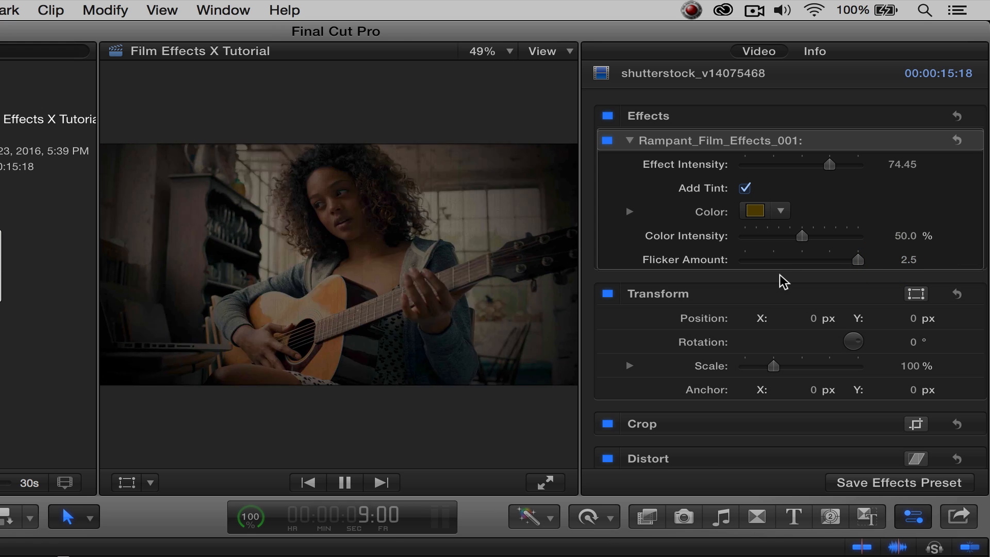
pyautogui.press('space')
# Set the Flicker Amount to 0.3 and play the project from the beginning.
pyautogui.moveTo(851, 261); pyautogui.dragTo(759, 263)
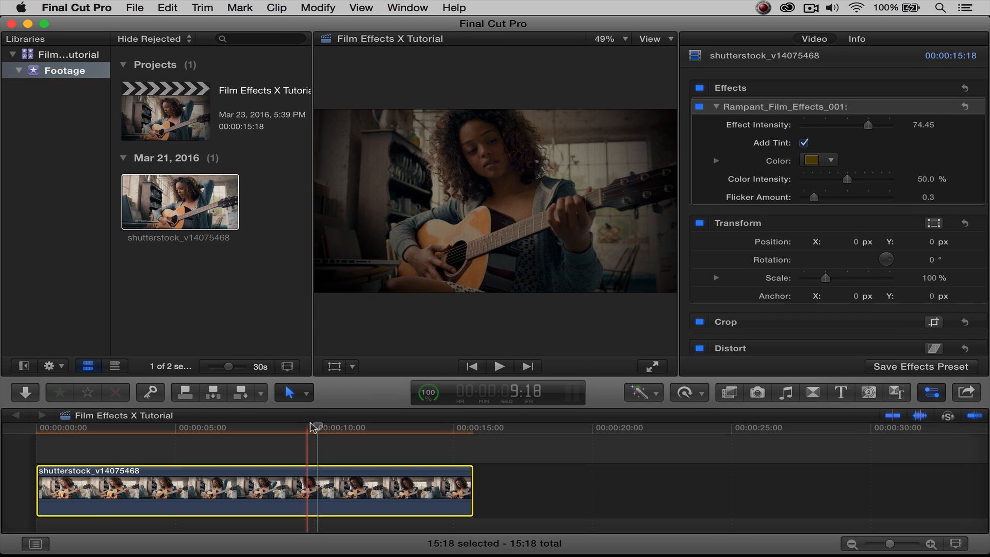
pyautogui.moveTo(316, 429); pyautogui.dragTo(35, 433)
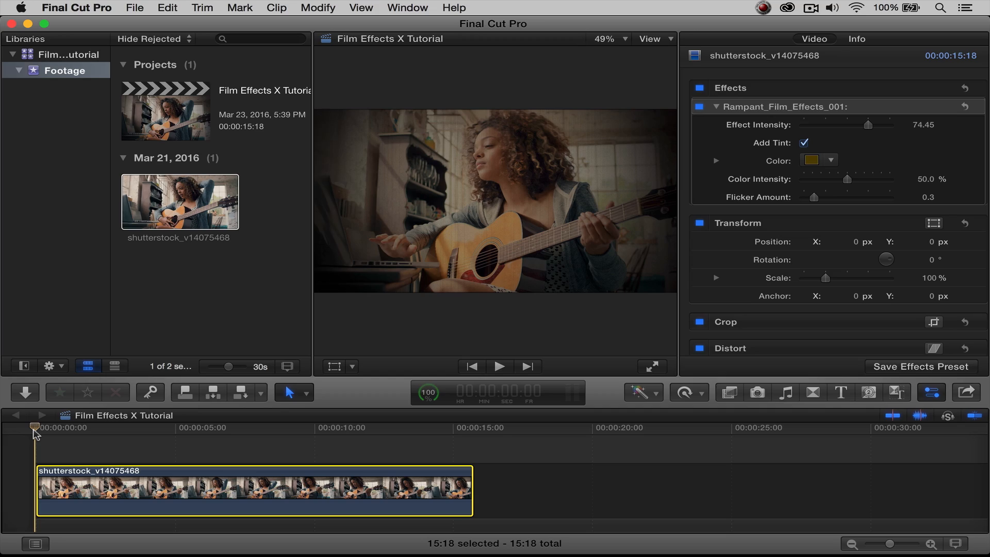
pyautogui.press('space')
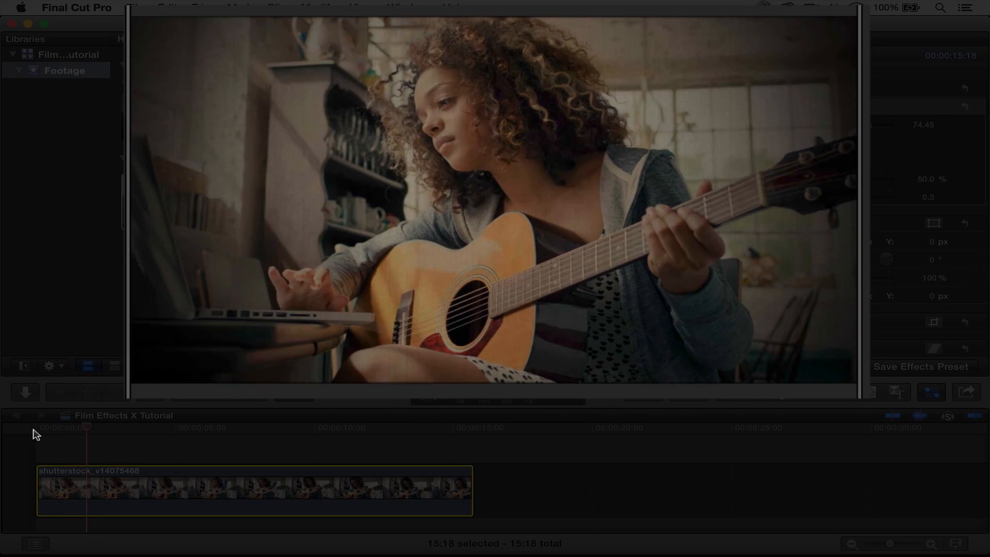